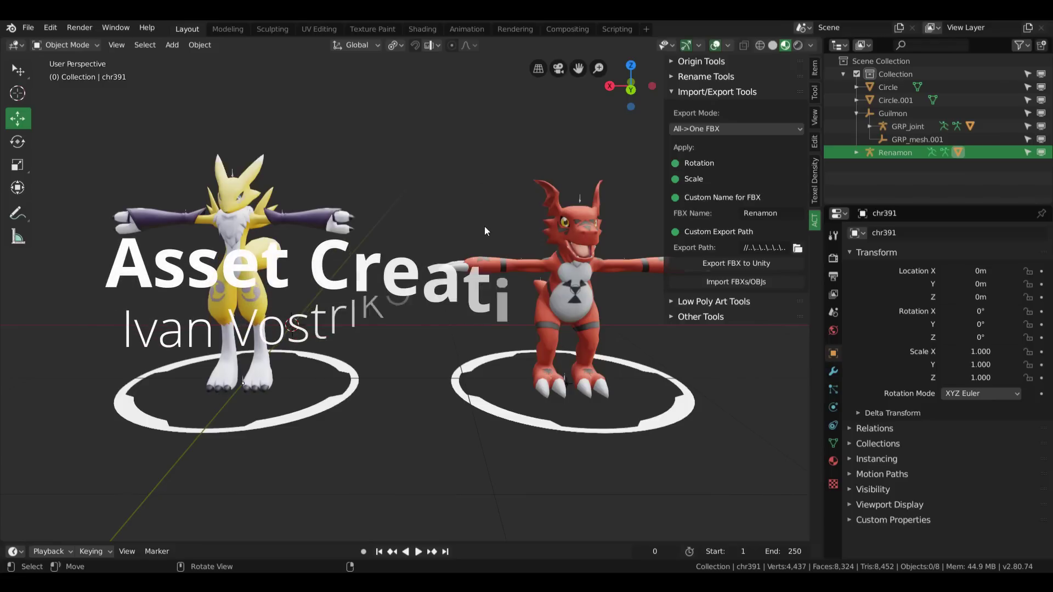
Show the Texel Density Checker options and hide the sidebar.
mouse_move(485, 226)
middle_down()
mouse_move(478, 212)
mouse_move(480, 237)
middle_up()
click(814, 196)
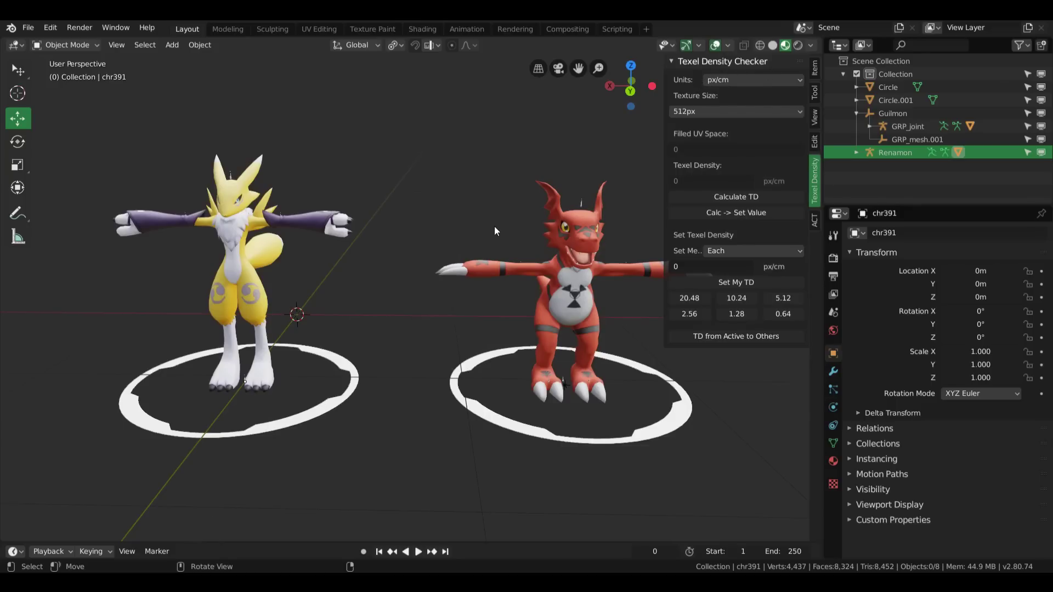
shift+middle_drag(547, 245, 488, 250)
key(n)
Add a UV sphere to the scene and scale it to about 0.527.
key(shift+a)
mouse_move(486, 250)
click(543, 291)
scroll(594, 242, down, 3)
key(s)
click(520, 251)
Position the sphere in front of the two characters at about X -0.757 m and Y 2.535 m.
middle_drag(520, 251, 454, 293)
drag(488, 252, 177, 281)
middle_drag(177, 281, 313, 219)
middle_drag(364, 363, 259, 377)
key(g)
key(x)
click(445, 360)
middle_drag(444, 360, 410, 370)
Enter Edit Mode on the sphere, select its whole mesh and apply Checker Deselect.
key(grave)
middle_drag(463, 350, 482, 262)
key(Tab)
key(a)
middle_drag(491, 282, 479, 295)
shift+middle_drag(267, 164, 214, 164)
click(186, 45)
click(219, 148)
shift+middle_drag(471, 265, 486, 265)
Select a horizontal ring of faces on the sphere's upper half in face mode and apply Checker Deselect.
key(ctrl+Tab)
click(483, 285)
alt+click(447, 251)
middle_drag(403, 249, 396, 260)
scroll(396, 260, up, 1)
click(186, 45)
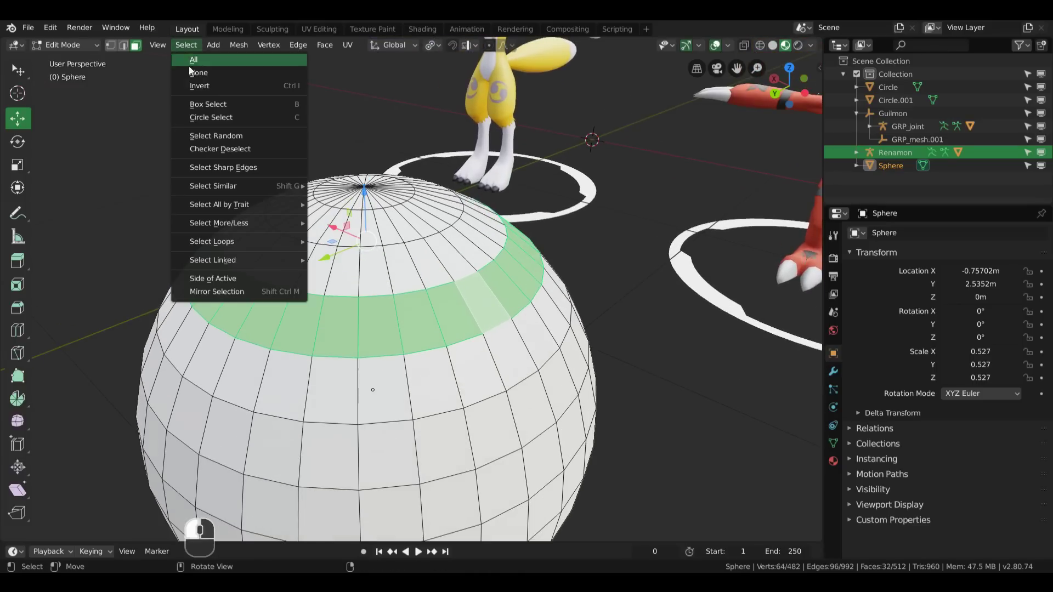
click(220, 146)
Set the Nth Element of Checker Deselect to 3 on the sphere's face ring.
middle_drag(475, 316, 534, 236)
click(217, 497)
click(215, 498)
click(215, 498)
click(215, 498)
middle_drag(177, 479, 121, 500)
click(137, 498)
click(137, 498)
click(137, 498)
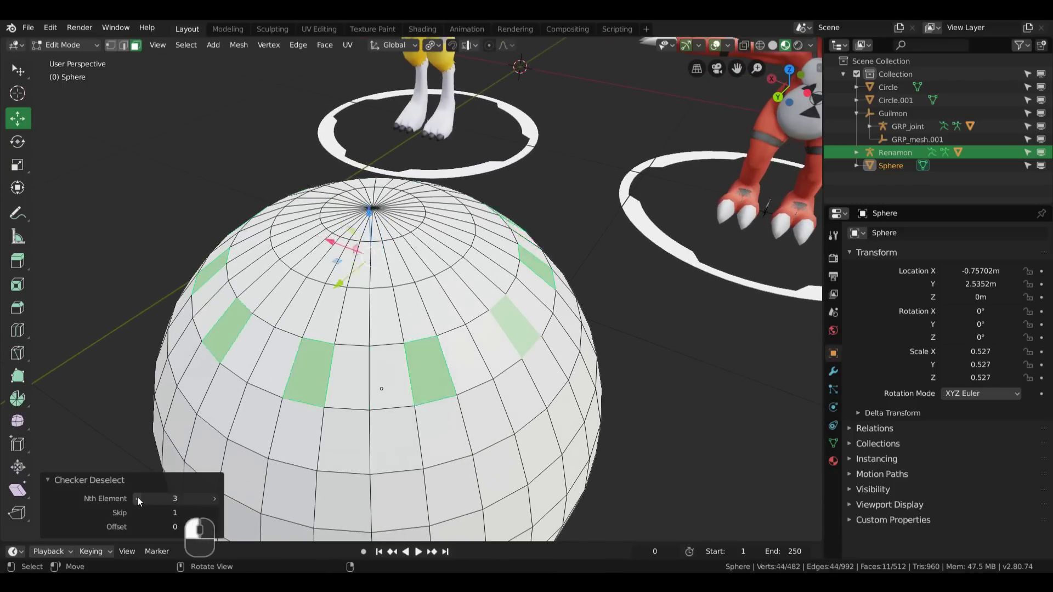
Increase the Nth Element of Checker Deselect by one and change its Offset.
click(215, 498)
middle_drag(455, 378, 463, 438)
drag(179, 527, 232, 513)
middle_drag(426, 387, 399, 317)
Leave Edit Mode and delete the sphere from the scene.
click(214, 45)
mouse_move(197, 51)
middle_drag(384, 308, 467, 357)
key(Tab)
key(Delete)
shift+middle_drag(527, 307, 373, 358)
Reopen the sidebar and show the Low Poly Art Tools with the red character's mesh selected.
key(n)
middle_drag(494, 203, 545, 187)
click(682, 66)
middle_drag(492, 147, 492, 148)
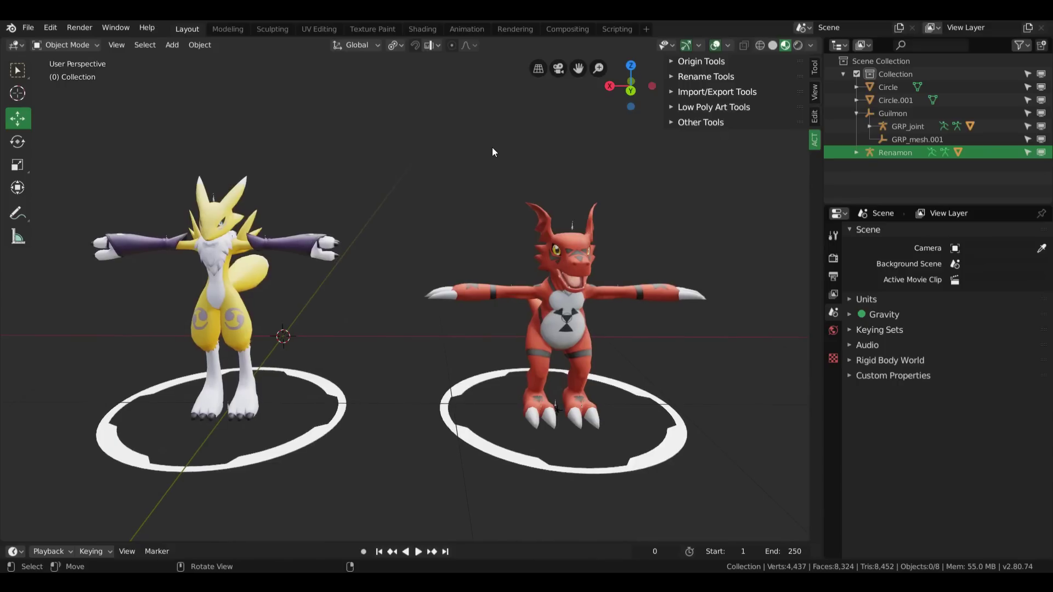
click(674, 106)
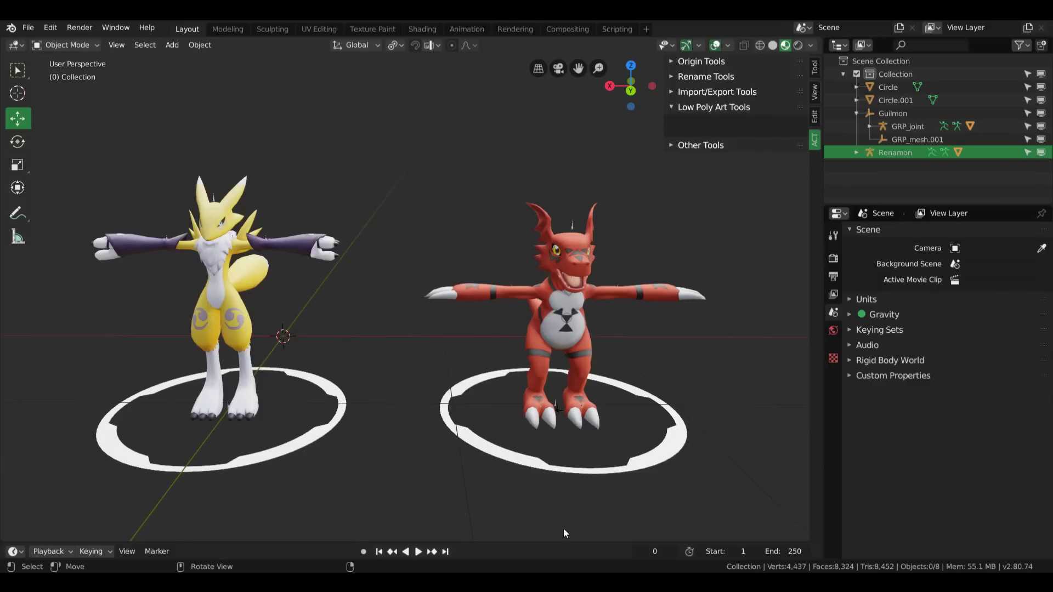
middle_drag(627, 208, 488, 379)
click(488, 378)
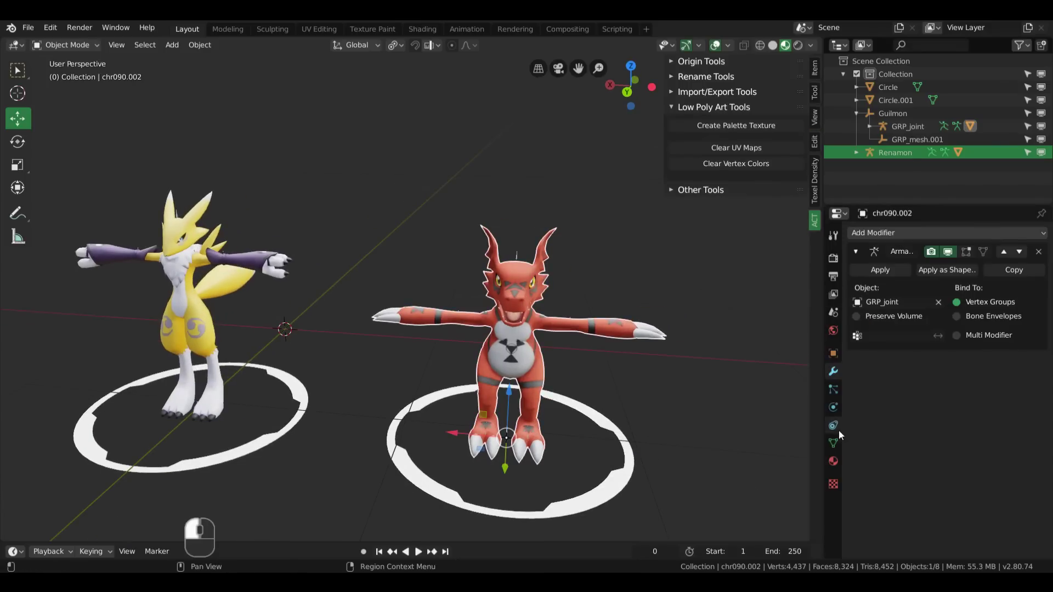
Show the red character's material settings and expand the Import/Export Tools in place of the Low Poly Art Tools.
click(833, 461)
middle_drag(502, 299, 524, 275)
click(751, 111)
click(712, 124)
click(712, 122)
click(707, 93)
middle_drag(414, 222, 772, 227)
key(grave)
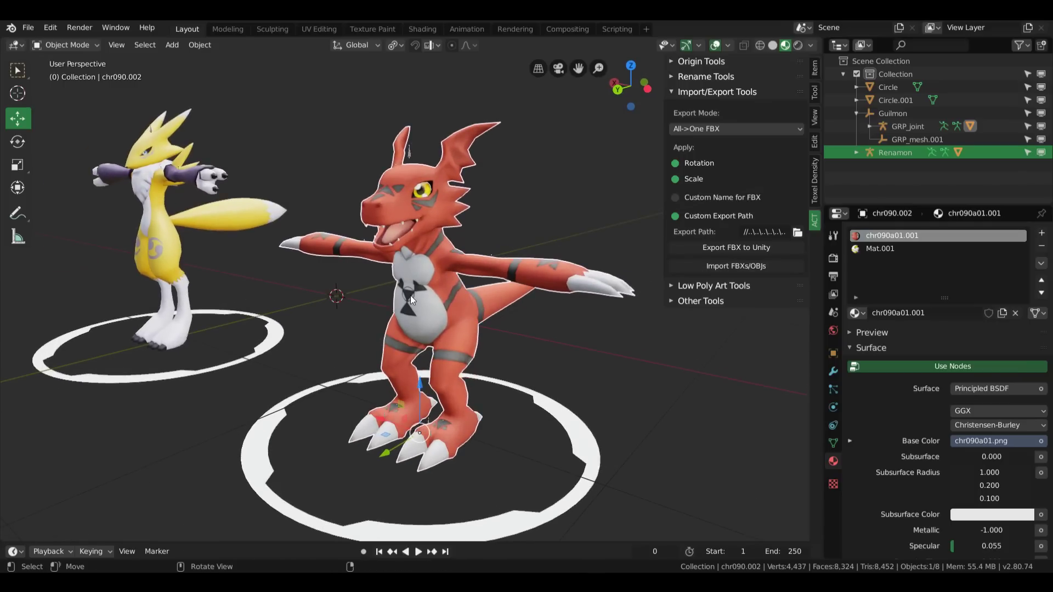
Browse the Moon_Knight folder with the Import FBXs/OBJs tool and cancel the import.
scroll(511, 296, down, 1)
click(736, 266)
click(214, 145)
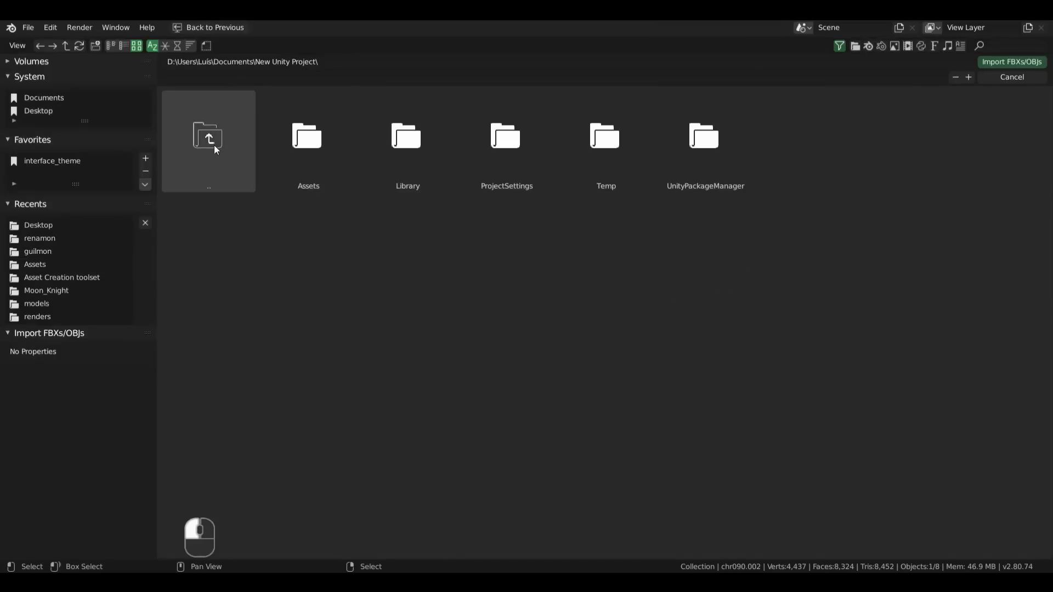
click(50, 289)
double_click(302, 156)
shift+drag(338, 163, 510, 153)
shift+click(584, 148)
click(998, 75)
Select the yellow character's mesh and open the standard FBX export settings.
mouse_move(413, 249)
middle_down()
mouse_move(443, 268)
mouse_move(425, 259)
middle_up()
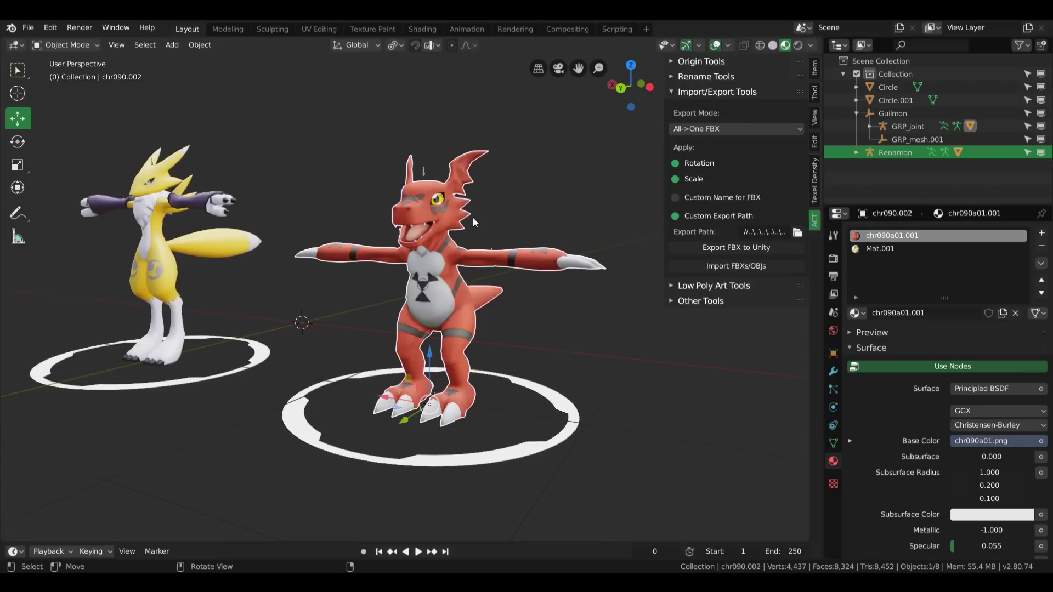
middle_drag(588, 242, 617, 219)
middle_drag(380, 242, 408, 237)
click(140, 229)
middle_drag(140, 229, 195, 227)
shift+middle_drag(194, 228, 473, 225)
middle_drag(473, 226, 511, 236)
shift+middle_drag(511, 237, 417, 255)
scroll(438, 249, up, 1)
click(25, 32)
mouse_move(81, 212)
click(210, 241)
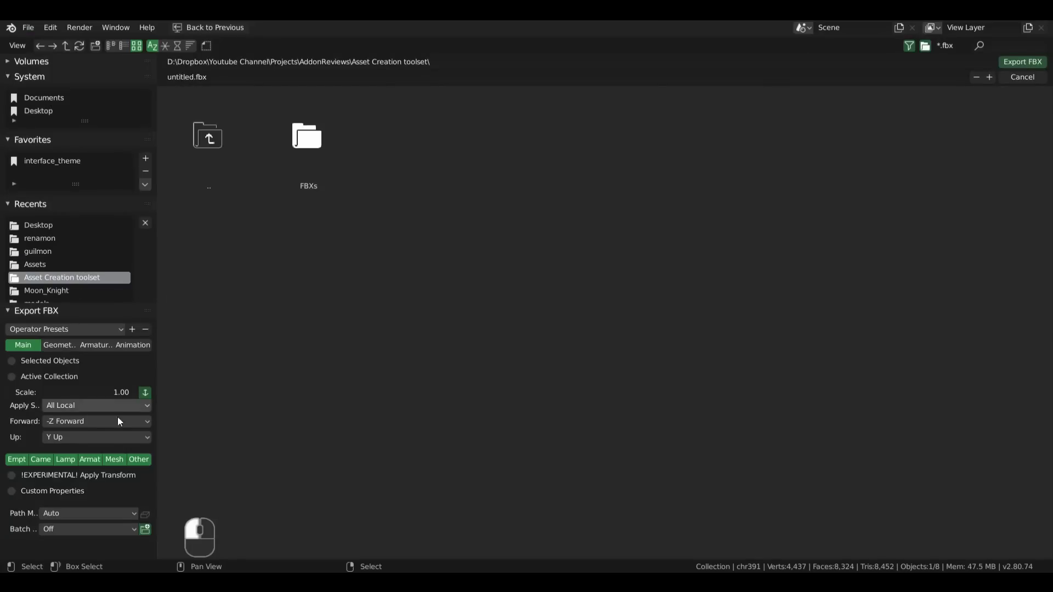
Examine the Up and Forward axis options in the FBX export settings.
scroll(66, 422, down, 1)
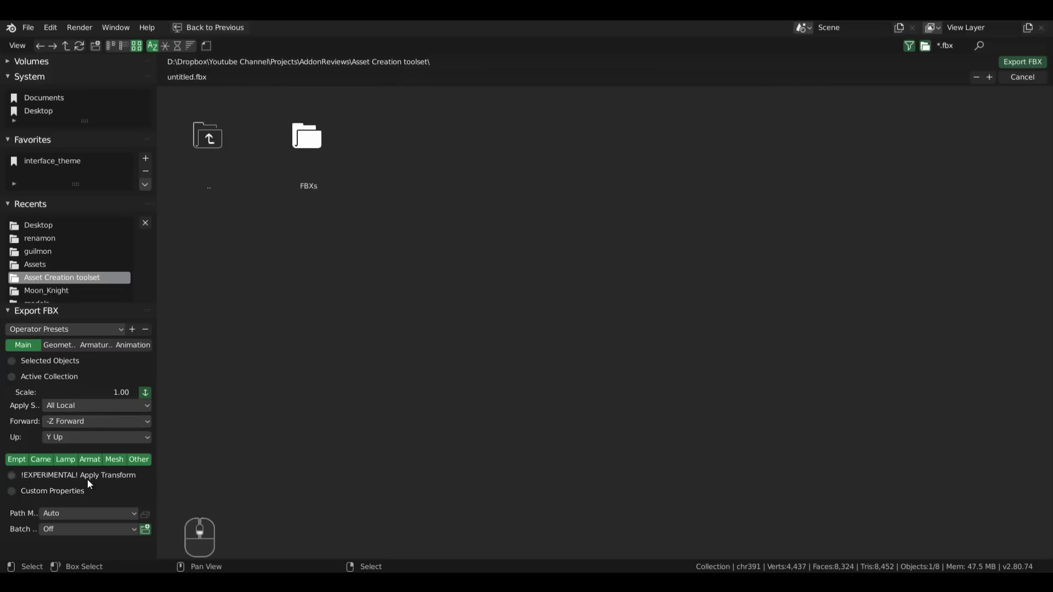
click(69, 438)
click(73, 436)
click(73, 436)
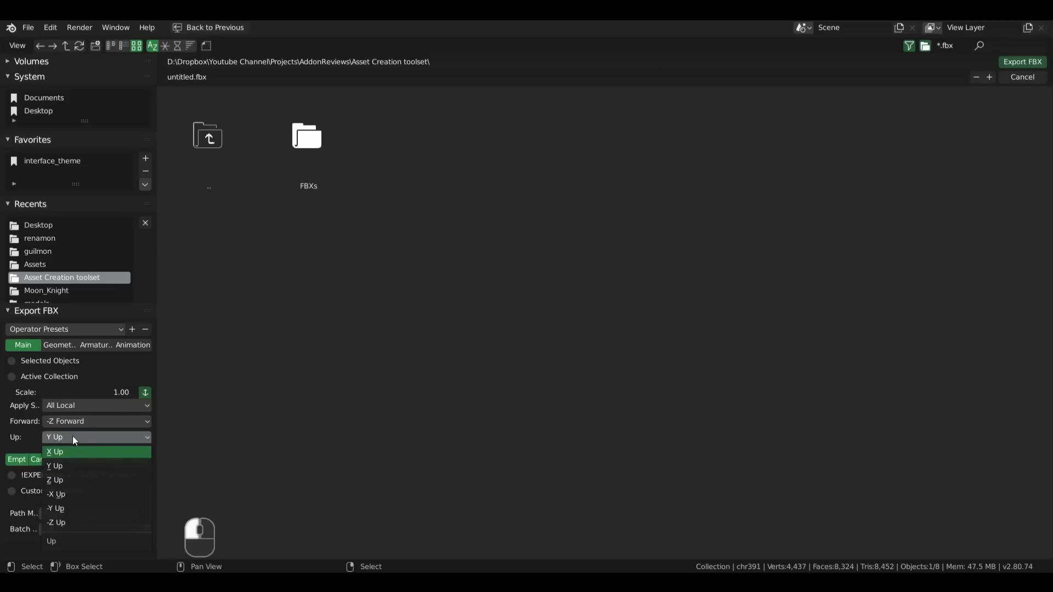
click(72, 436)
click(68, 425)
click(68, 425)
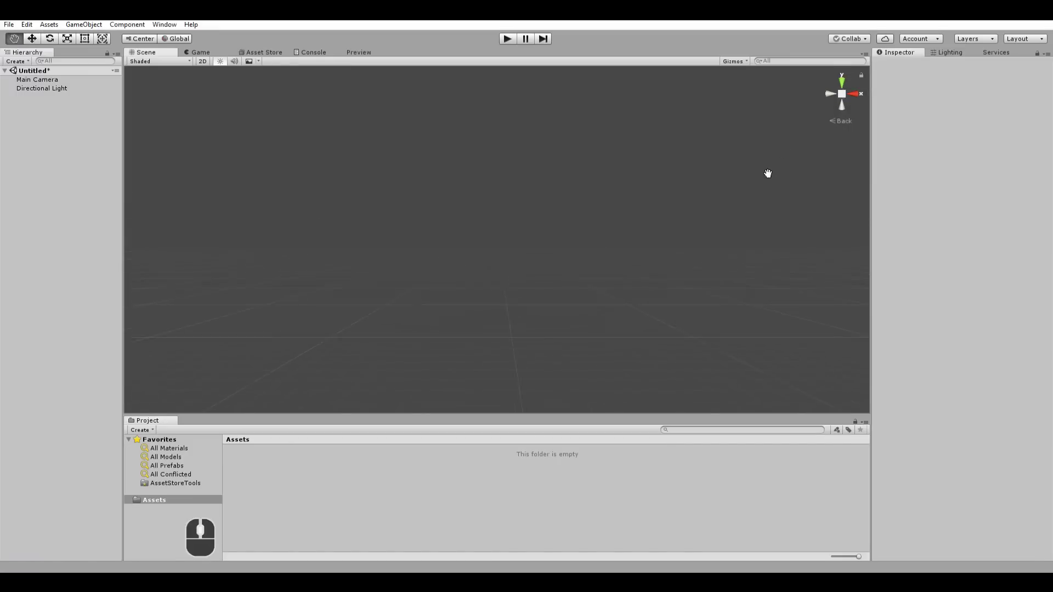
Check the scene's axis orientation in Unity, and return to Blender to cancel the FBX export.
key(alt)
alt+drag(604, 276, 454, 318)
alt+drag(781, 133, 917, 89)
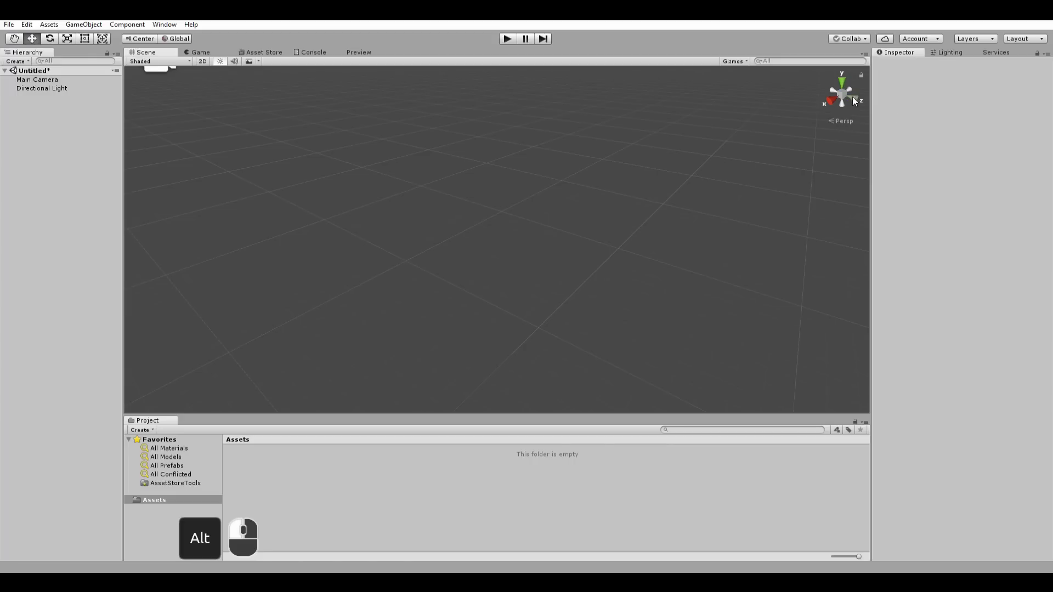
alt+drag(555, 226, 585, 202)
key(alt+Tab)
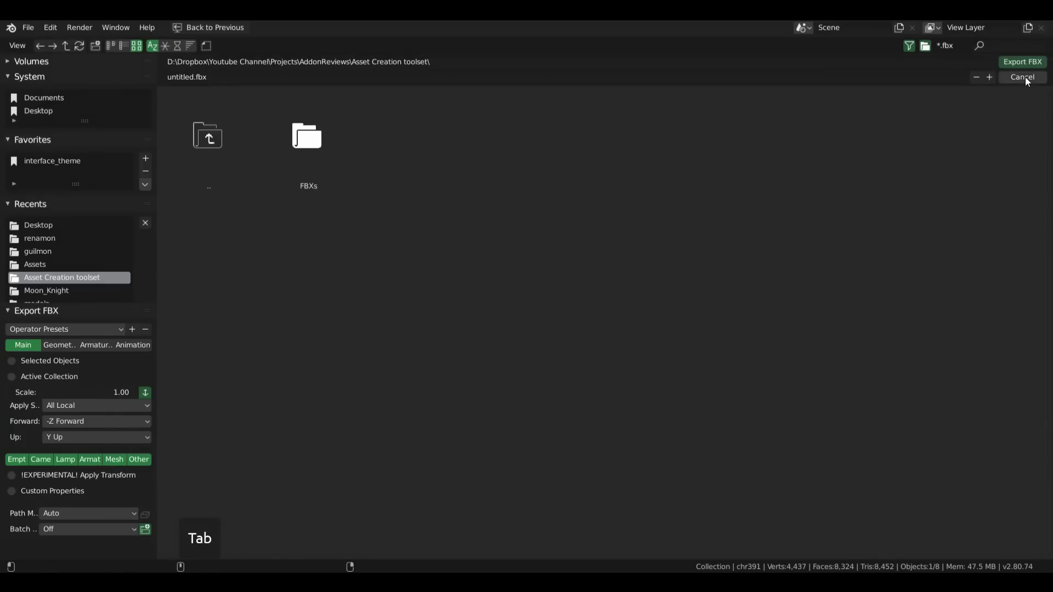
click(1025, 76)
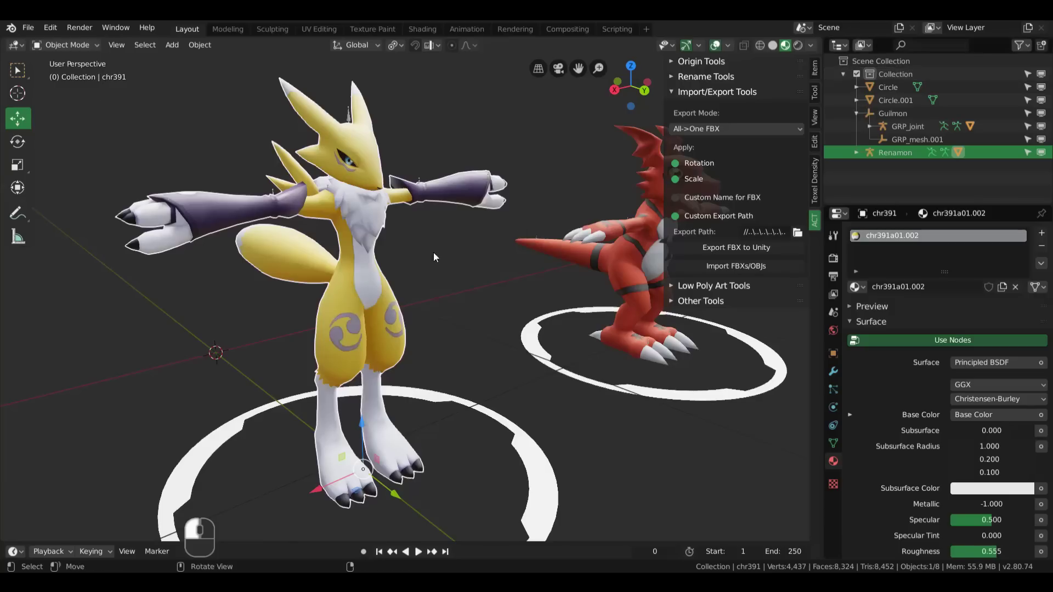
Select the red character's mesh.
middle_drag(423, 258, 416, 249)
middle_drag(471, 196, 430, 265)
middle_drag(576, 262, 493, 268)
shift+middle_drag(493, 268, 403, 250)
scroll(427, 234, down, 1)
middle_drag(538, 282, 425, 241)
click(425, 240)
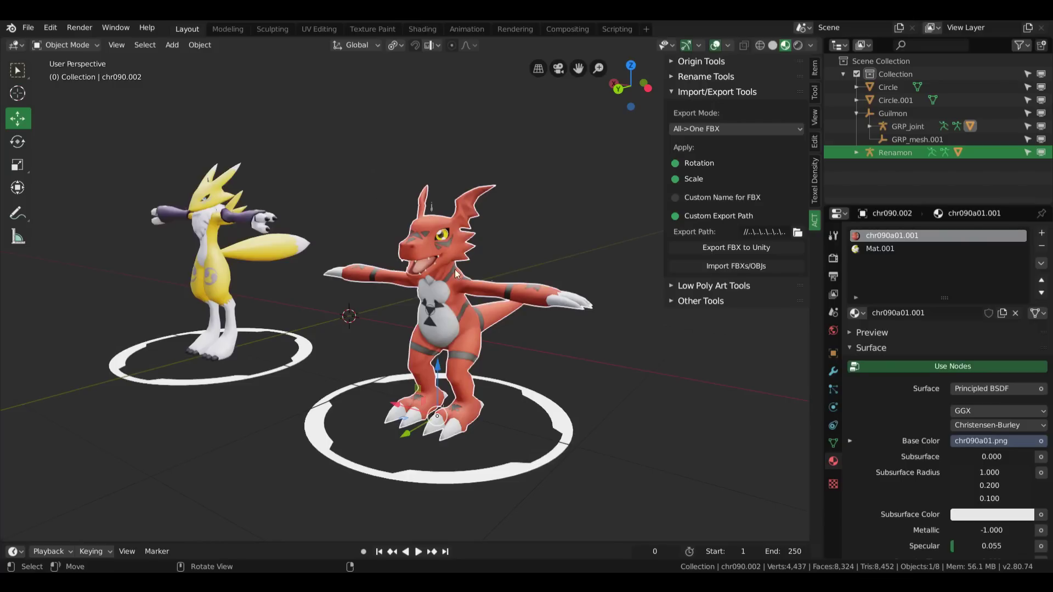
Apply the rotation and scale of the red character's mesh.
middle_drag(473, 258, 399, 258)
key(a)
click(371, 245)
click(675, 164)
middle_drag(497, 205, 472, 231)
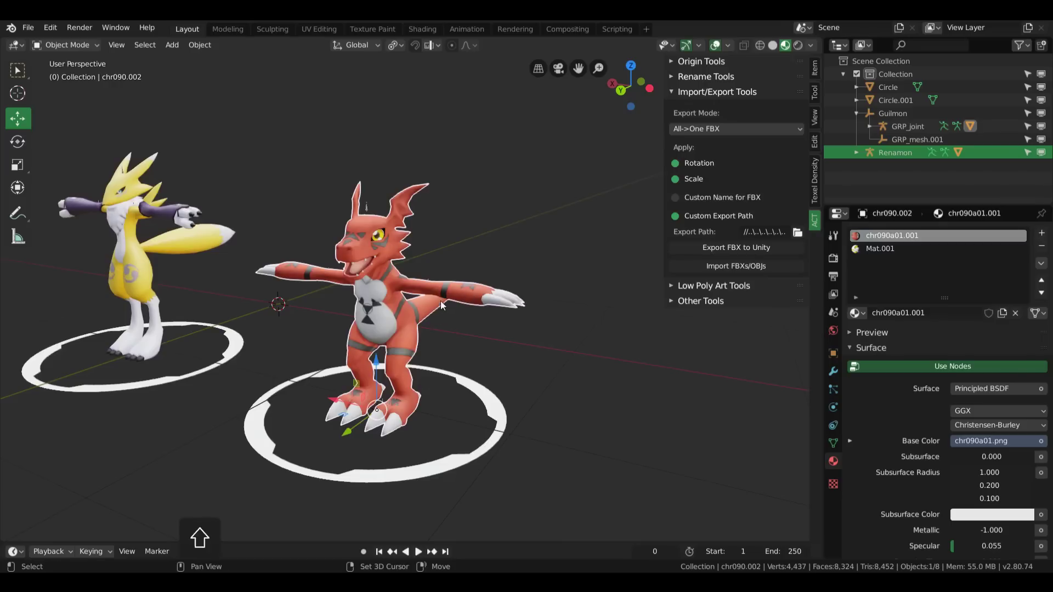
key(shift+a)
key(ctrl+a)
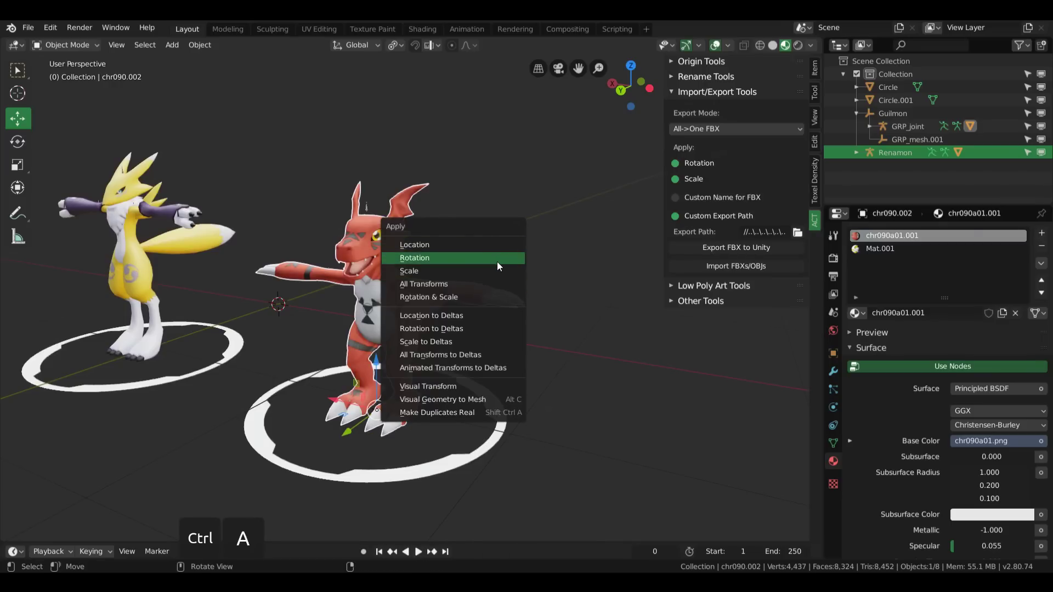
click(469, 297)
middle_drag(350, 258, 383, 250)
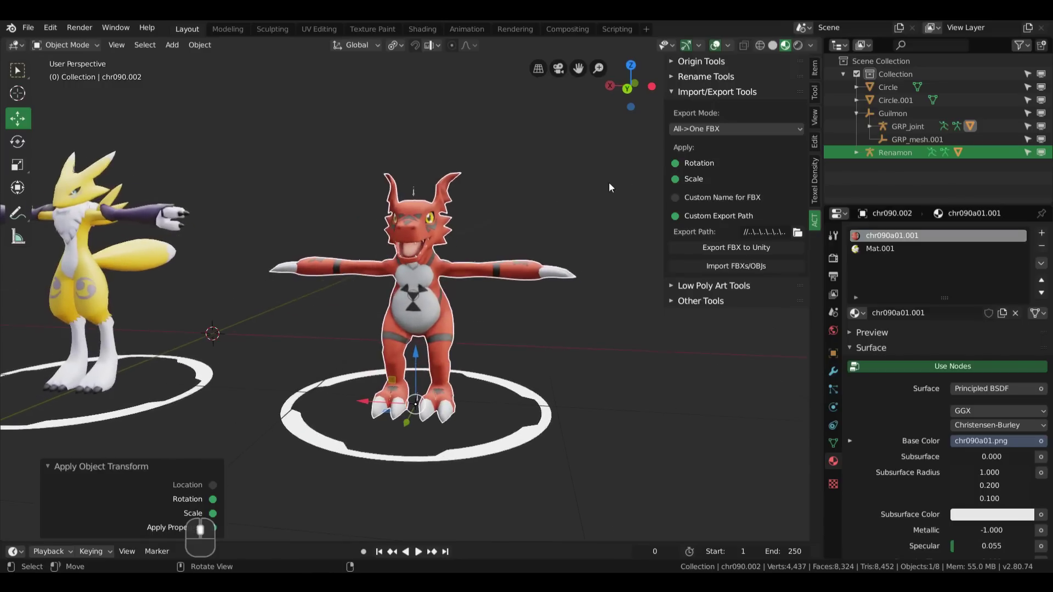
View the New Unity Project Assets folder set as the custom export path and cancel the folder selection.
middle_click(746, 169)
click(797, 232)
click(796, 233)
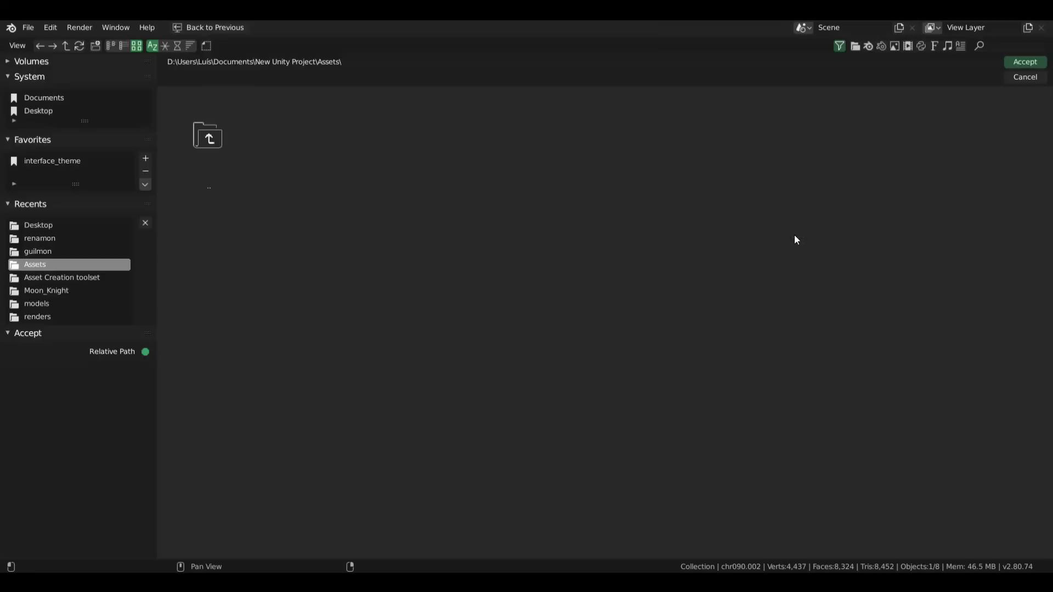
click(1024, 77)
Enable the custom FBX name Guilmon and export the red character with Export FBX to Unity.
middle_drag(554, 239, 443, 275)
middle_drag(520, 283, 581, 265)
middle_drag(324, 246, 290, 250)
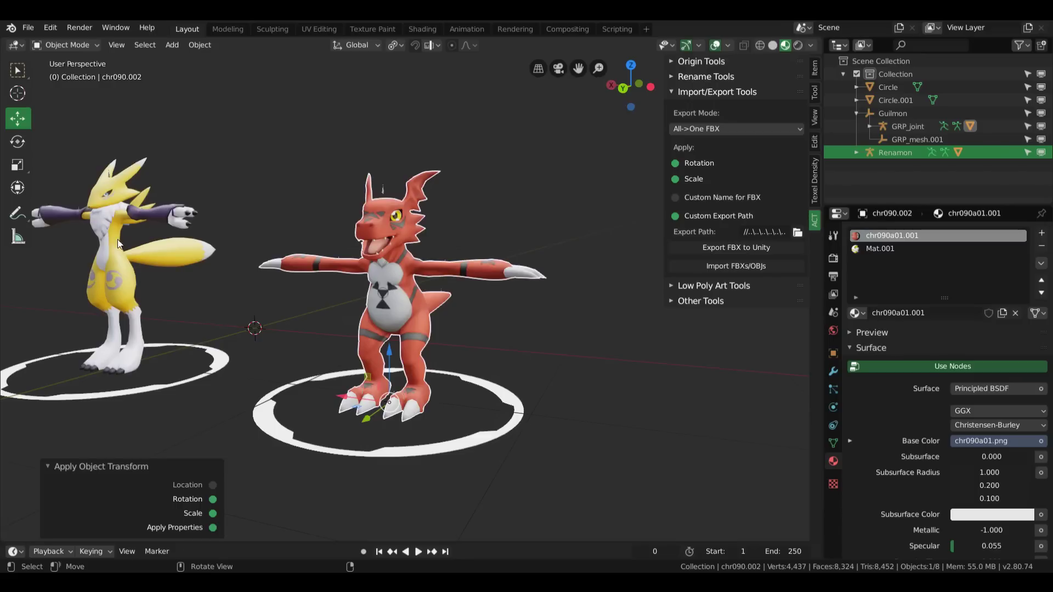
shift+middle_drag(406, 285, 440, 288)
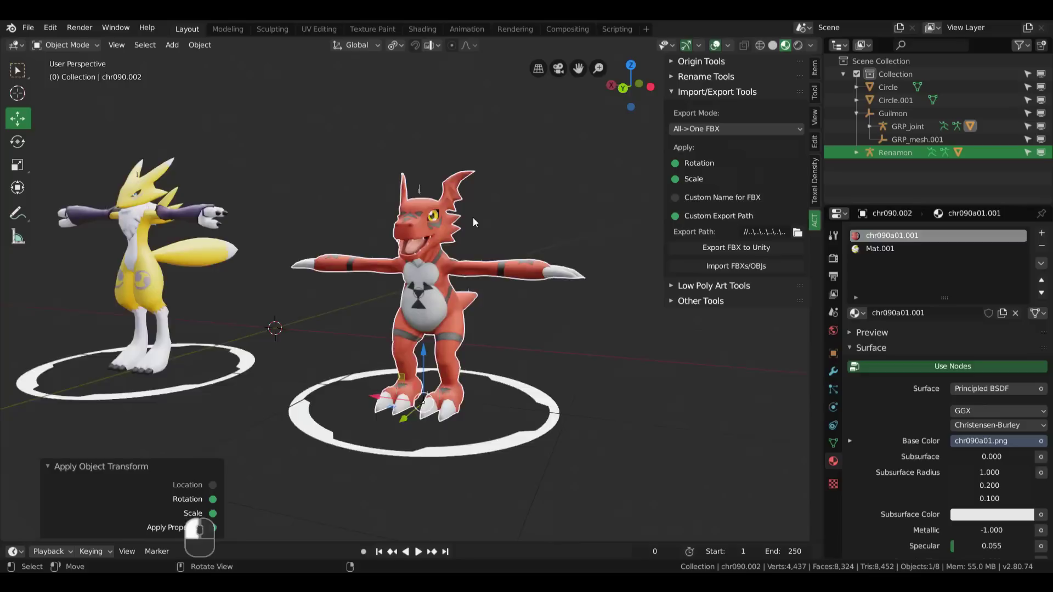
middle_drag(473, 216, 509, 259)
shift+middle_drag(472, 226, 426, 226)
click(675, 198)
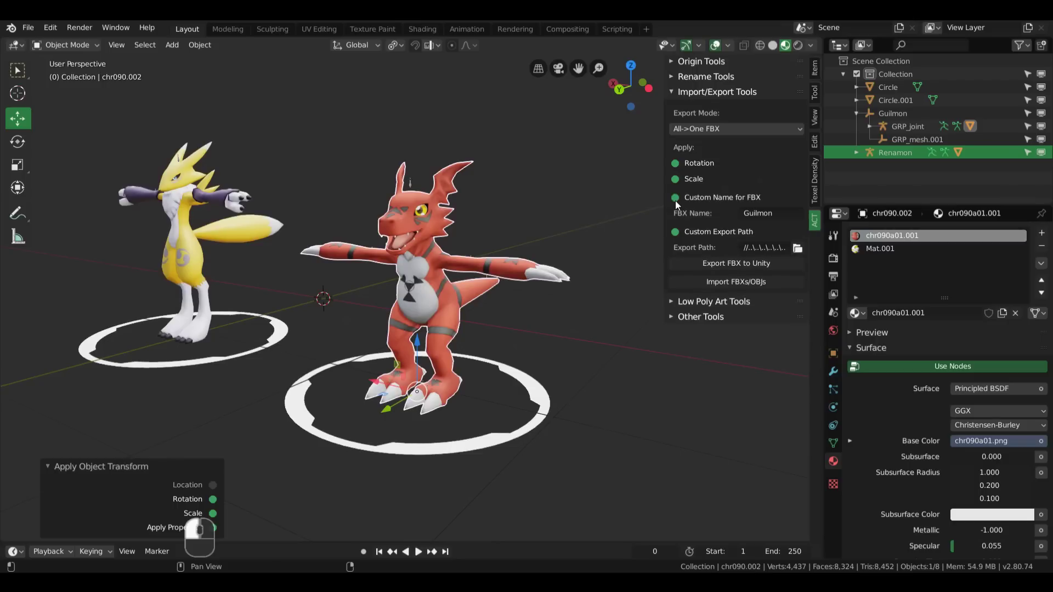
click(770, 212)
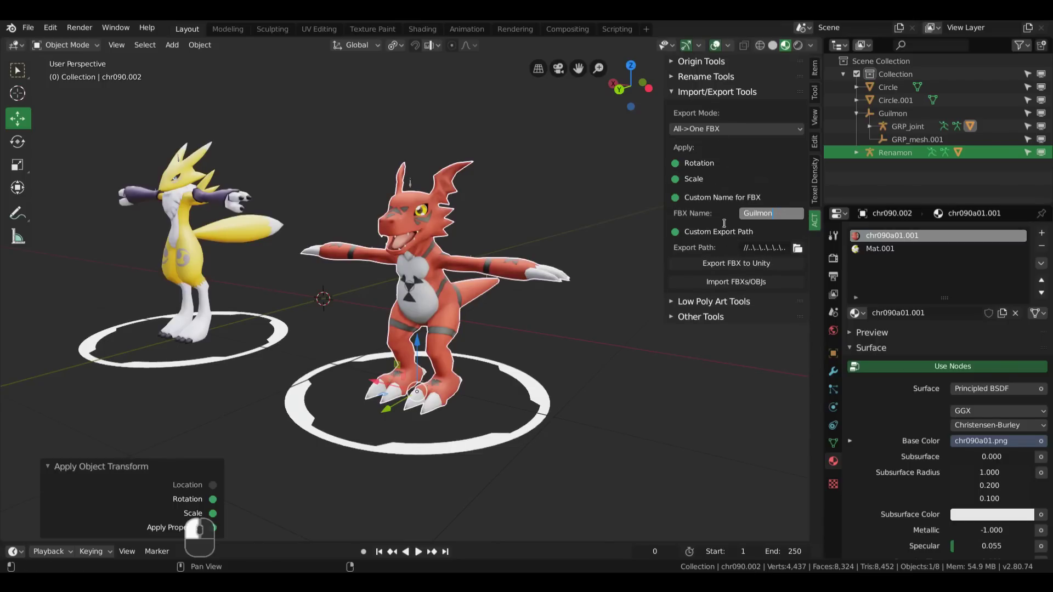
key(Return)
click(725, 266)
Switch to Unity and place the exported Guilmon model in the scene.
key(alt+Tab)
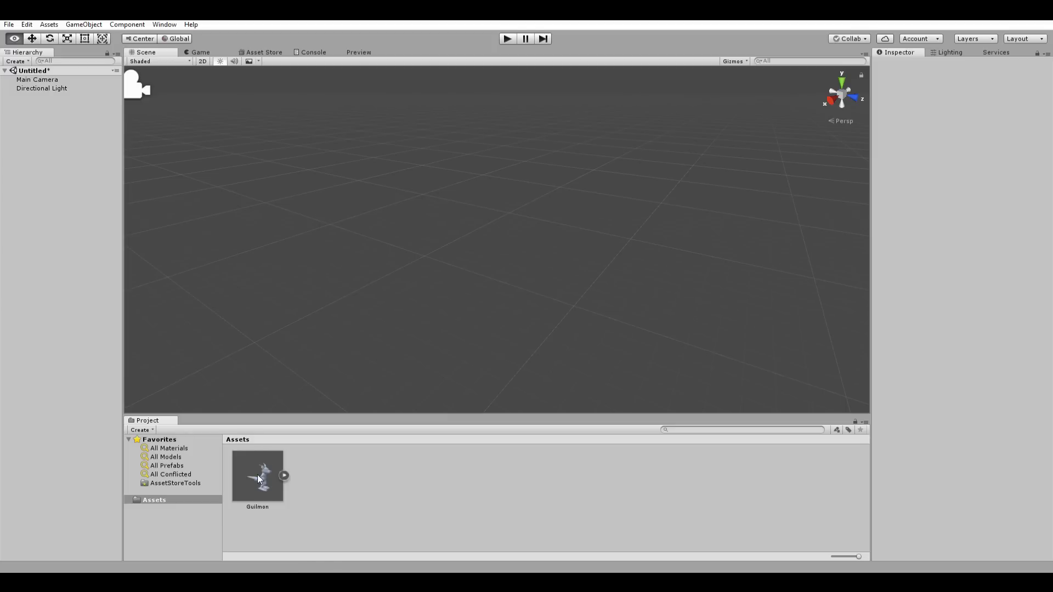
drag(269, 486, 54, 122)
scroll(345, 256, up, 2)
middle_drag(342, 258, 448, 282)
alt+drag(354, 270, 672, 247)
scroll(599, 255, up, 3)
scroll(599, 255, down, 5)
alt+drag(568, 268, 482, 275)
click(878, 217)
click(879, 218)
Examine the Guilmon asset's chr090a01.001 and Mat.001 materials and collapse the asset.
click(283, 476)
click(317, 473)
click(376, 476)
alt+drag(496, 300, 429, 272)
mouse_move(543, 297)
alt+mouse_down()
mouse_move(497, 255)
mouse_move(534, 294)
alt+mouse_up()
alt+scroll(535, 294, up, 3)
alt+scroll(535, 294, up, 2)
alt+scroll(522, 291, down, 4)
alt+middle_drag(527, 276, 538, 287)
alt+drag(538, 287, 528, 285)
alt+middle_drag(528, 285, 528, 271)
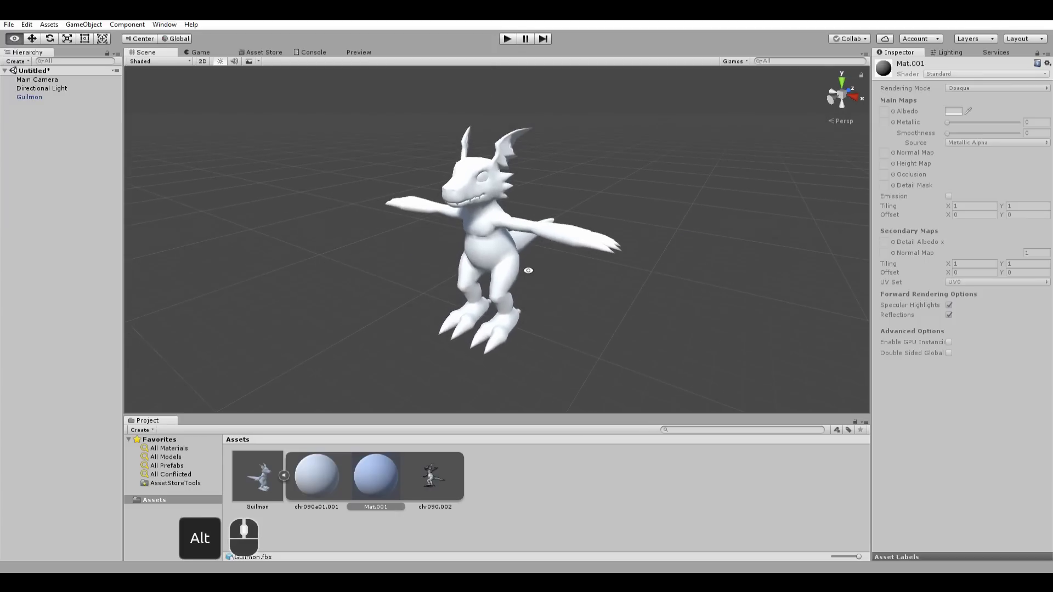
click(328, 469)
click(284, 476)
scroll(505, 240, up, 3)
middle_drag(505, 240, 477, 250)
Switch back to Blender and select the yellow character's mesh.
key(alt+Tab)
shift+middle_drag(477, 250, 565, 236)
key(a)
click(262, 233)
middle_drag(263, 234, 387, 273)
shift+middle_drag(387, 273, 413, 276)
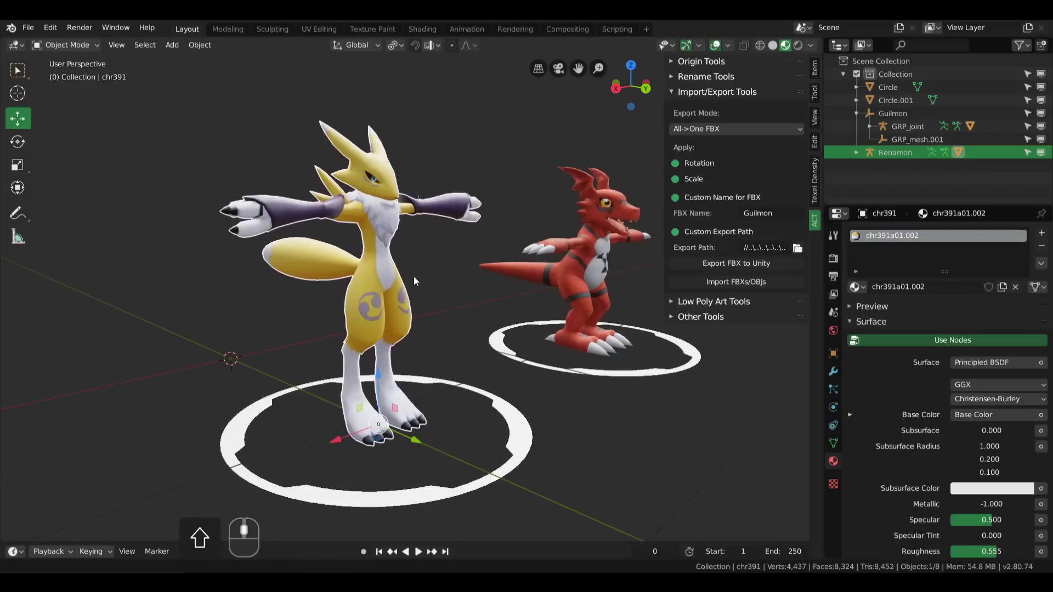
Set the custom FBX name to Renamon and export the yellow character with Export FBX to Unity.
click(784, 214)
text(Renamon)
click(770, 231)
click(727, 263)
Switch to Unity, place the exported Renamon model beside Guilmon in the scene, and open its X scale value for editing.
key(alt+Tab)
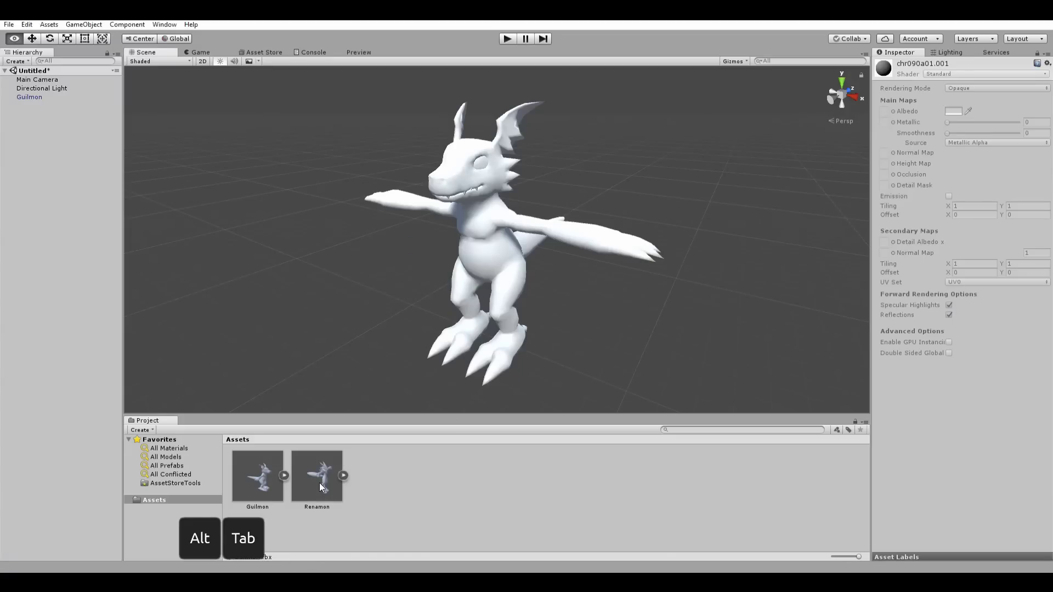
click(321, 487)
drag(324, 473, 515, 218)
click(961, 128)
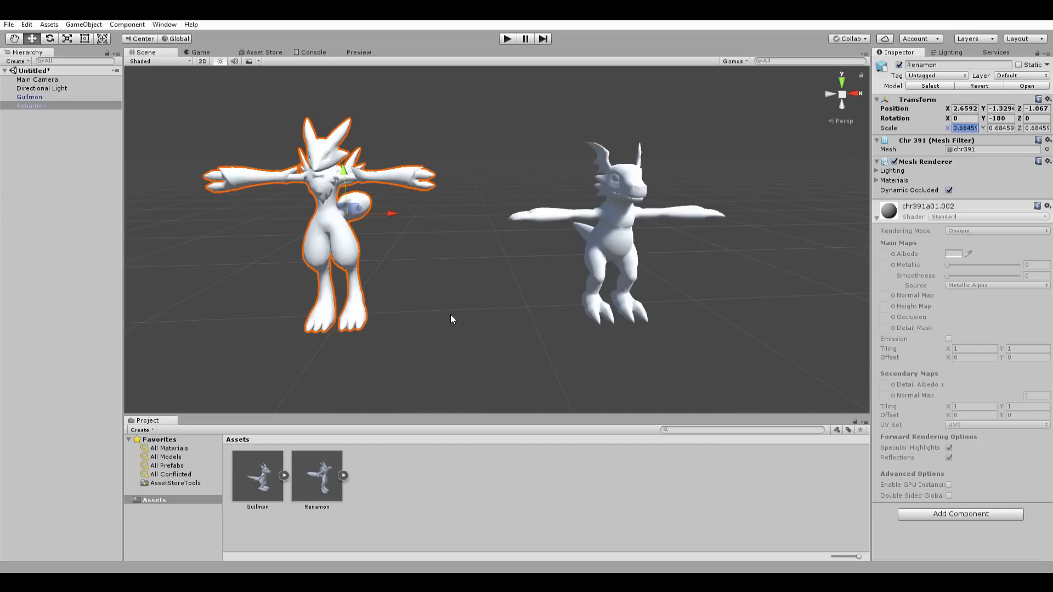
Compare the Renamon and Guilmon models in Unity with the originals in Blender from several angles.
key(alt+Tab)
mouse_move(481, 254)
middle_down()
mouse_move(469, 263)
mouse_move(474, 255)
middle_up()
key(alt+Tab)
alt+drag(480, 365, 446, 256)
alt+drag(487, 208, 500, 260)
scroll(527, 206, down, 3)
middle_drag(526, 207, 506, 261)
alt+drag(474, 243, 425, 206)
key(alt+Tab)
scroll(446, 250, down, 3)
scroll(461, 245, up, 3)
scroll(494, 261, up, 1)
shift+middle_drag(452, 250, 336, 216)
shift+middle_drag(242, 158, 277, 168)
scroll(353, 186, down, 1)
key(alt+Tab)
alt+drag(496, 214, 555, 255)
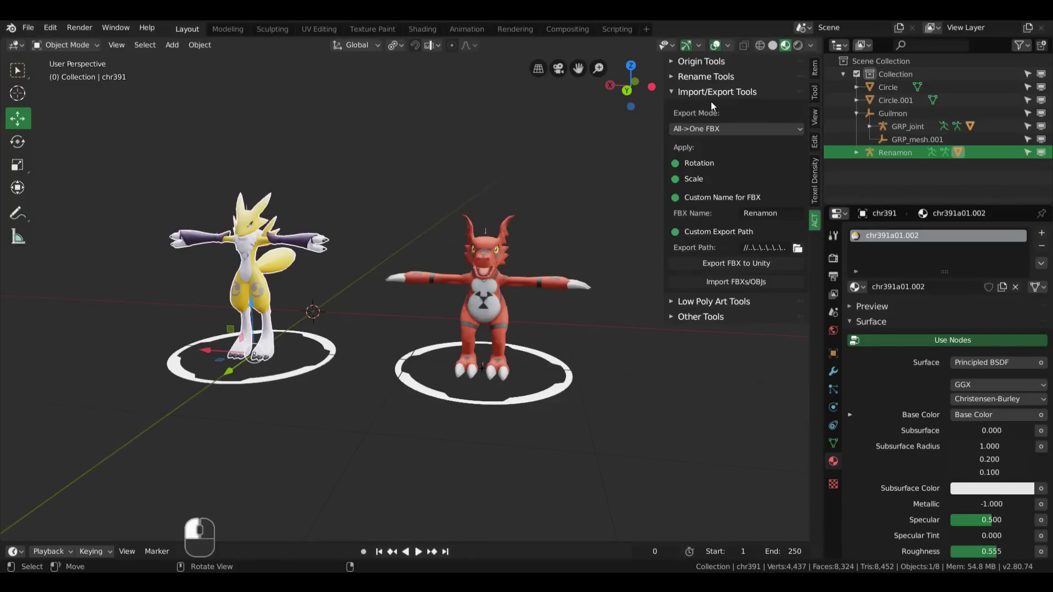
Switch back to Blender and examine the Rename Tools section with the yellow character's object properties shown.
click(700, 90)
click(703, 76)
middle_drag(481, 238, 395, 236)
scroll(359, 239, up, 4)
click(833, 353)
scroll(481, 244, down, 1)
click(726, 197)
click(741, 215)
mouse_move(455, 229)
middle_down()
mouse_move(445, 233)
mouse_move(459, 235)
middle_up()
Try the add-on's Origin Tools on the yellow character and undo the changes.
click(694, 78)
click(696, 60)
middle_drag(611, 160, 656, 167)
scroll(620, 194, down, 1)
middle_drag(573, 220, 531, 229)
middle_drag(285, 318, 417, 341)
middle_drag(445, 309, 361, 371)
click(732, 261)
click(732, 263)
click(738, 275)
middle_drag(442, 278, 485, 281)
key(ctrl+z)
key(ctrl+z)
key(ctrl+z)
scroll(485, 282, up, 3)
Examine Blender's built-in origin commands for the selected yellow character.
click(206, 43)
mouse_move(223, 73)
middle_drag(441, 265, 502, 241)
shift+middle_drag(513, 238, 465, 239)
Close Origin Tools, look at the Low Poly Art Tools section, and reopen the Import/Export Tools section.
click(678, 61)
middle_drag(588, 171, 463, 185)
click(700, 108)
click(698, 110)
click(701, 93)
middle_drag(529, 263, 469, 246)
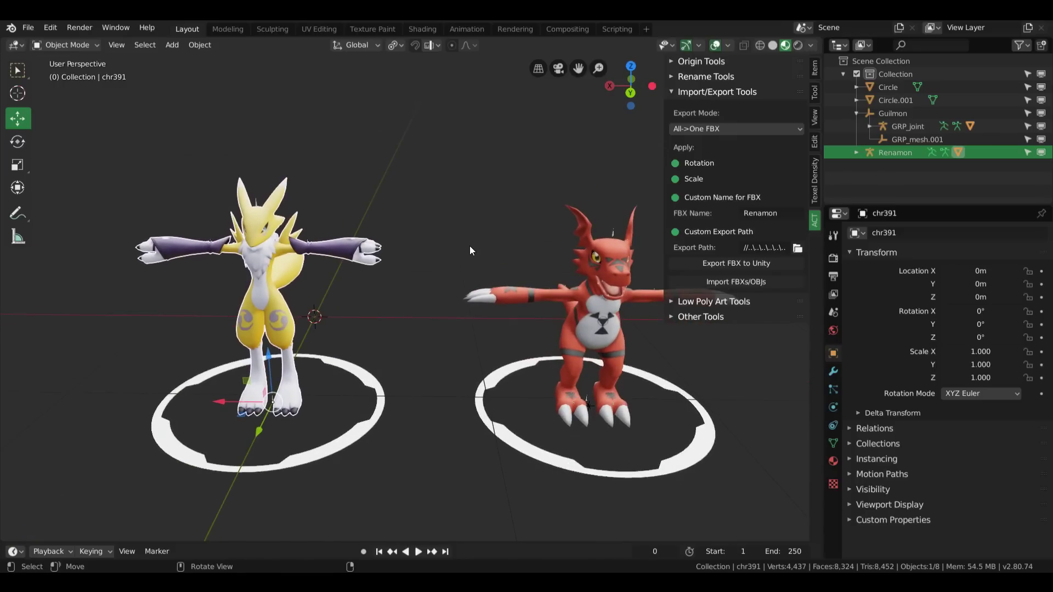
middle_drag(495, 245, 524, 238)
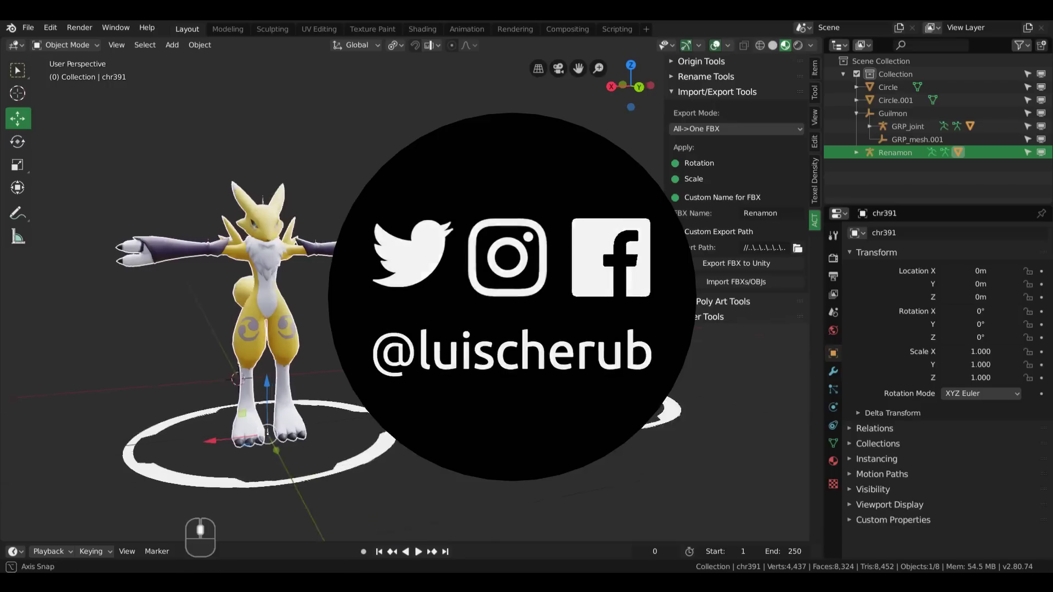